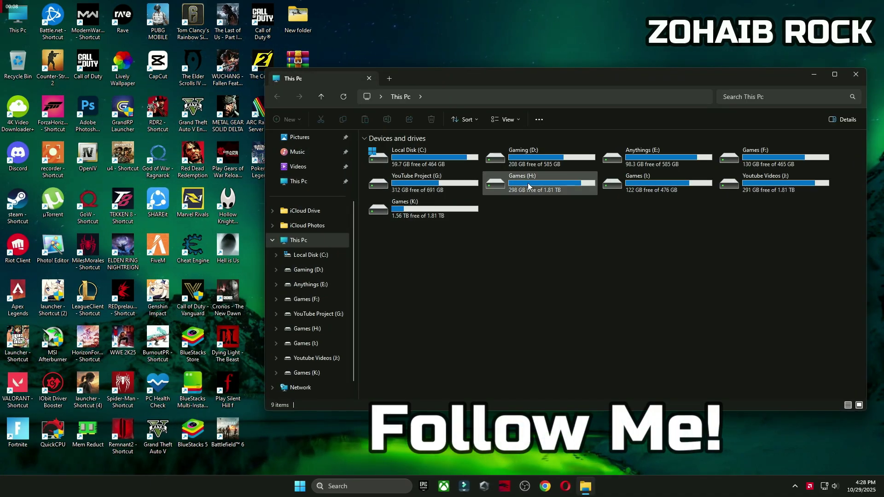
- Open H:\SteamLibrary\steamapps\common\Battlefield 6 and bring up the full action menu for bf6
double_click(530, 185)
left_click(380, 193)
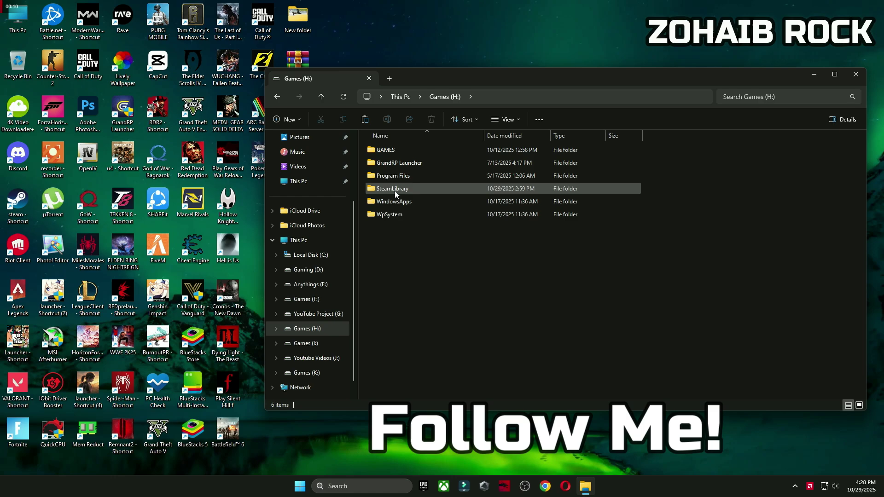
double_click(421, 189)
double_click(404, 153)
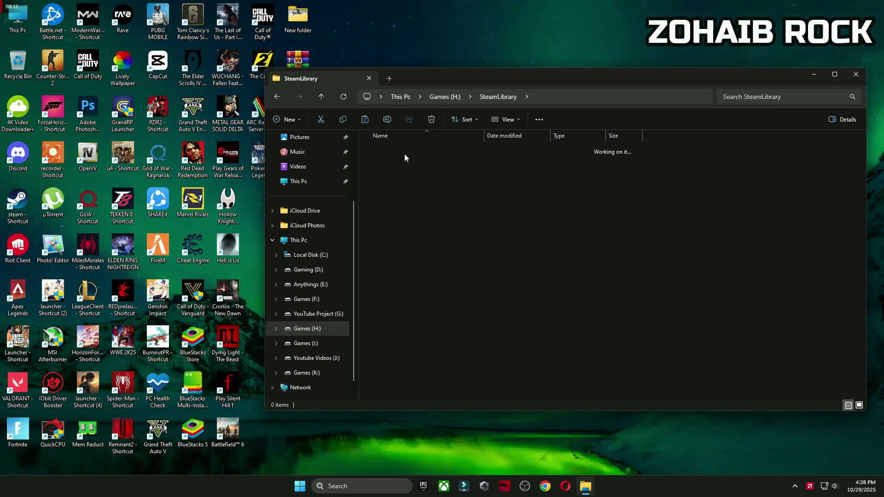
double_click(409, 150)
left_click(413, 153)
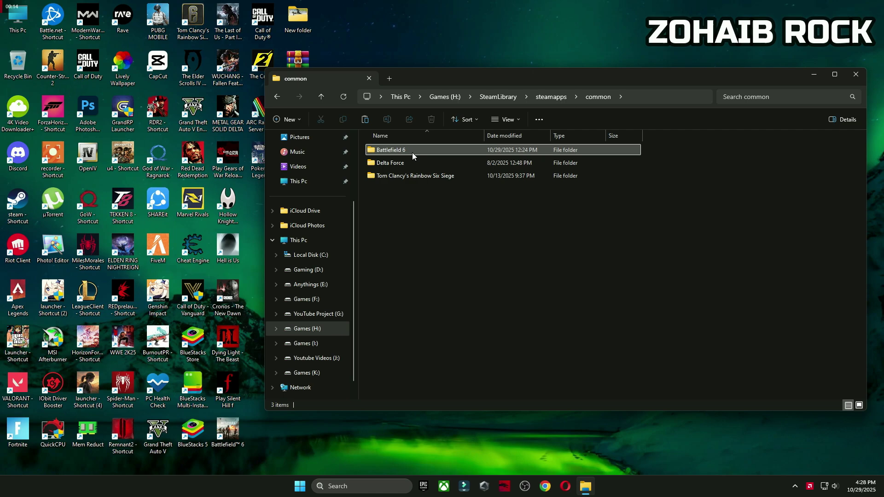
double_click(412, 153)
scroll(442, 208, "down", 1)
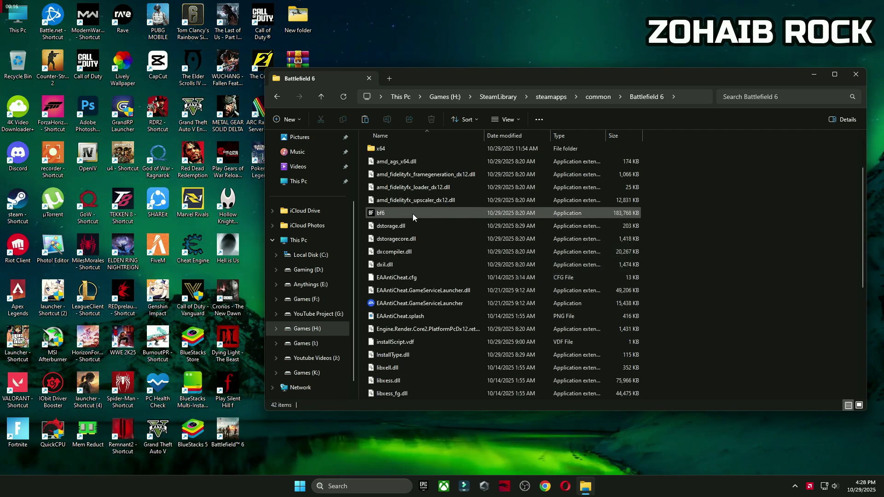
right_click(394, 211)
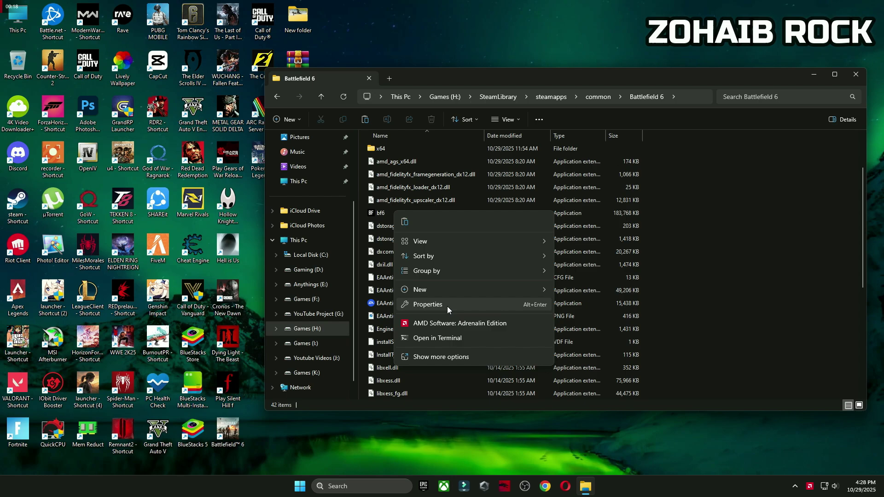
right_click(382, 216)
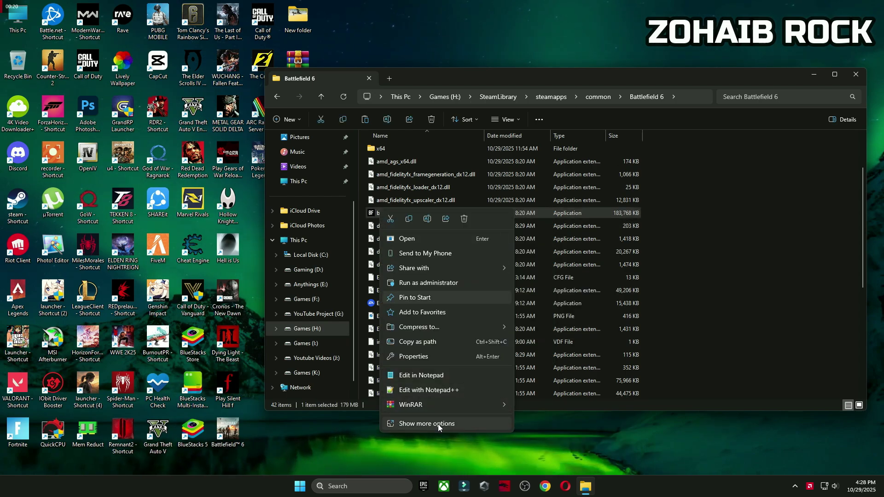
- In bf6's Compatibility properties, untick compatibility mode and fullscreen optimizations, check high DPI, and confirm
left_click(422, 423)
left_click(428, 437)
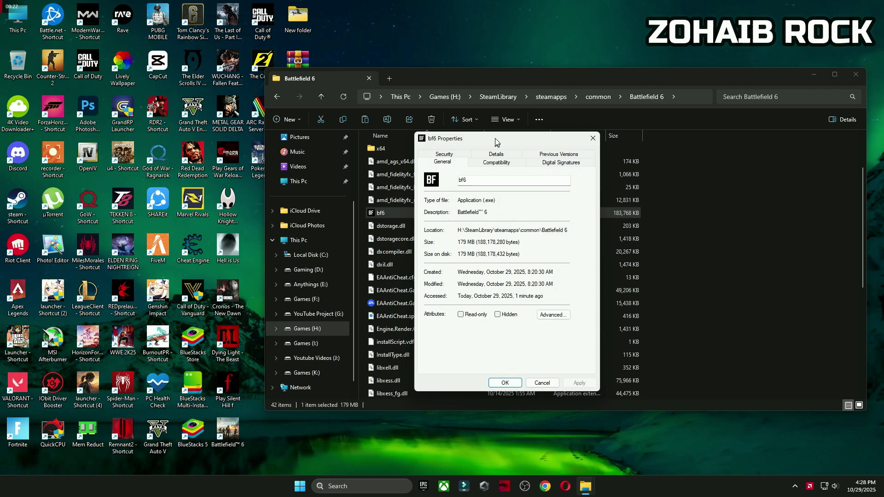
left_click(493, 160)
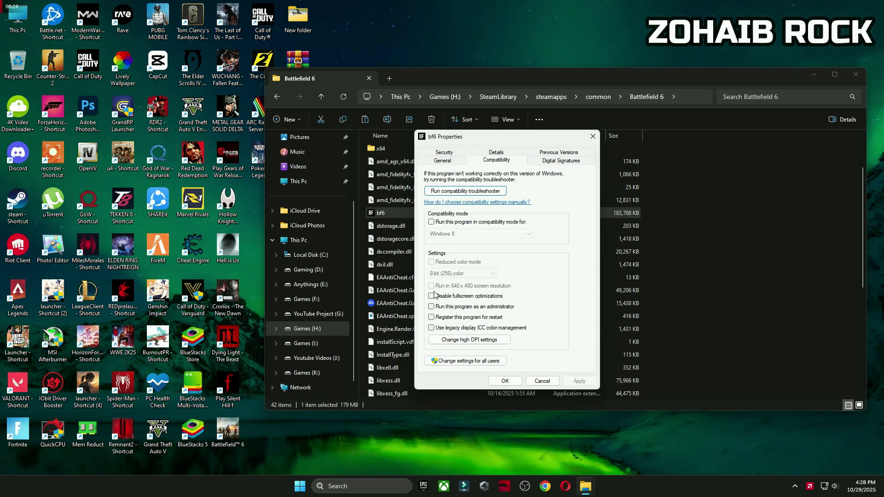
left_click(432, 222)
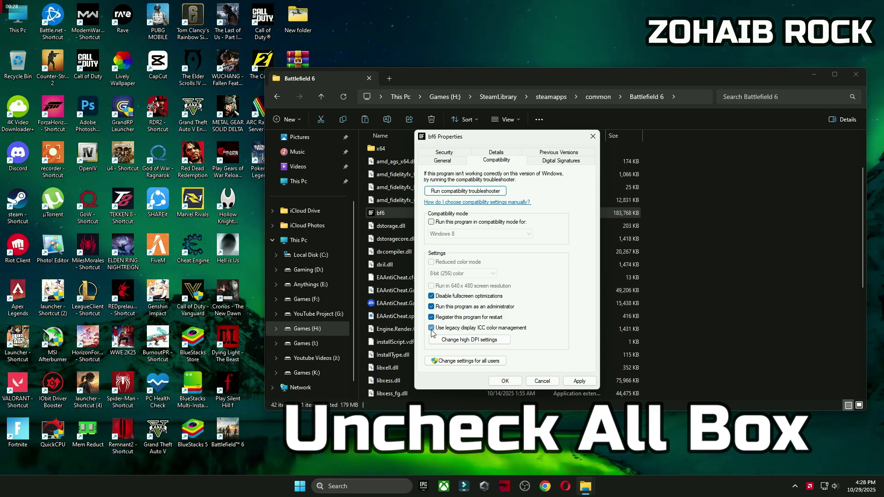
left_click(432, 296)
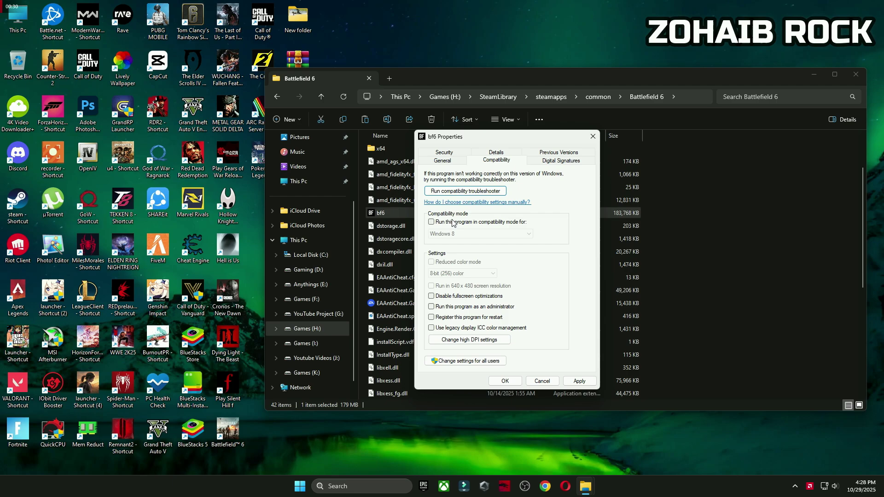
left_click(482, 342)
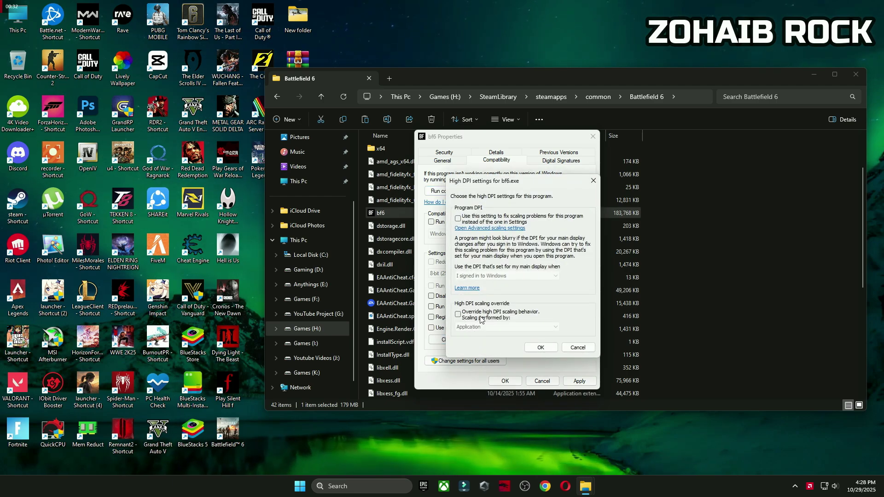
left_click(541, 347)
left_click(504, 381)
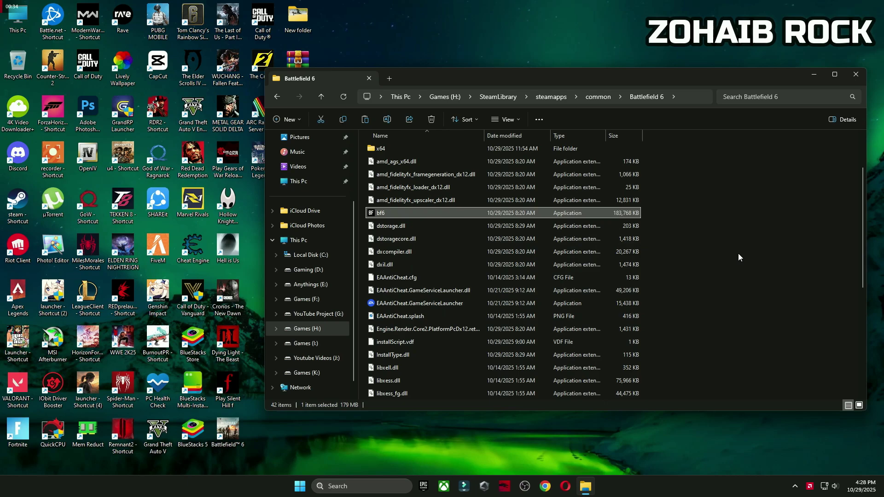
- Close Explorer and open Windows Update from Windows search to check for updates
left_click(854, 74)
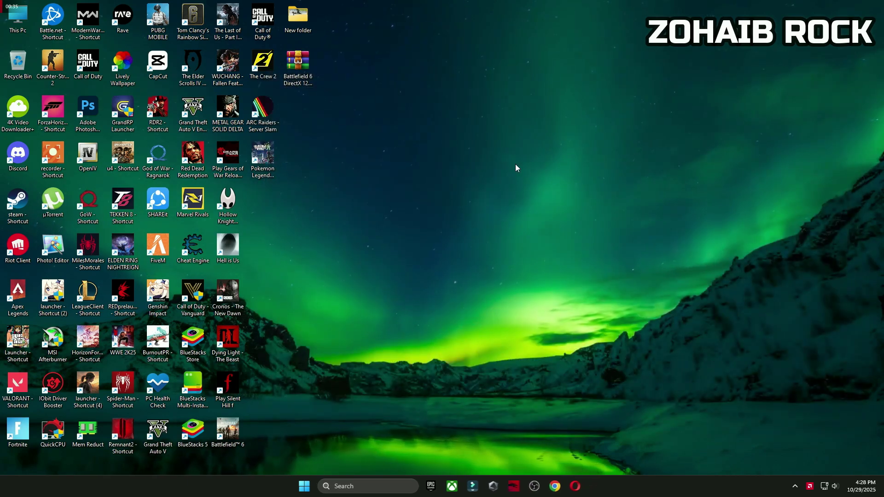
left_click(339, 486)
type("window")
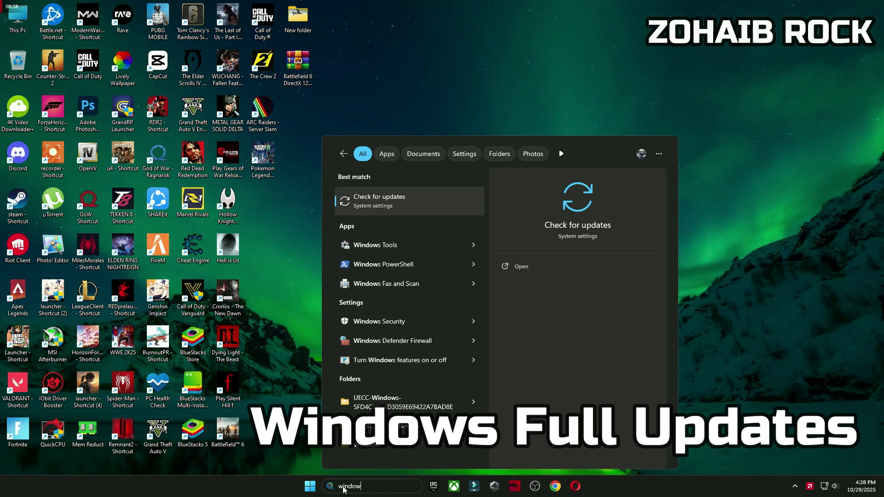
left_click(384, 197)
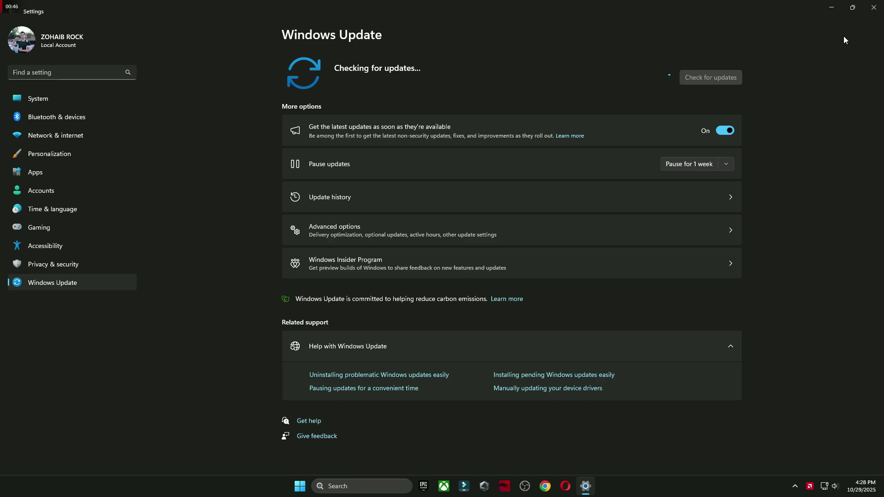
- Close Settings and open Device Manager via This PC > Manage
left_click(874, 7)
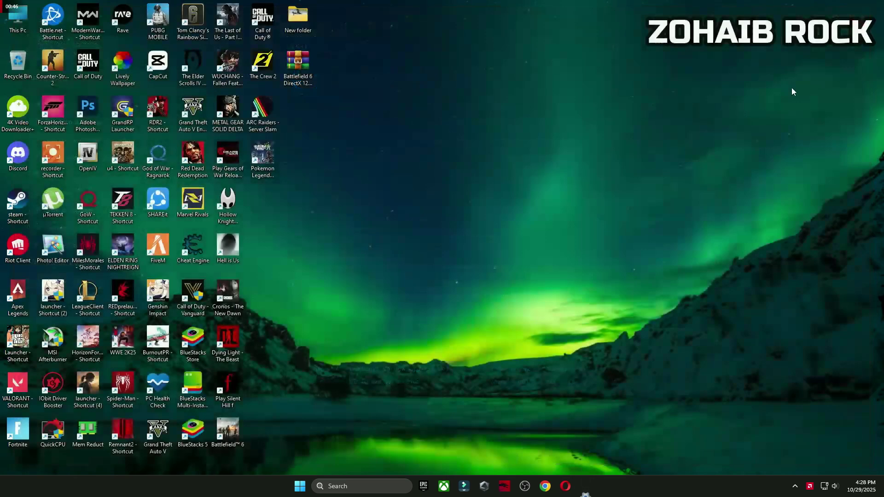
right_click(16, 18)
left_click(48, 134)
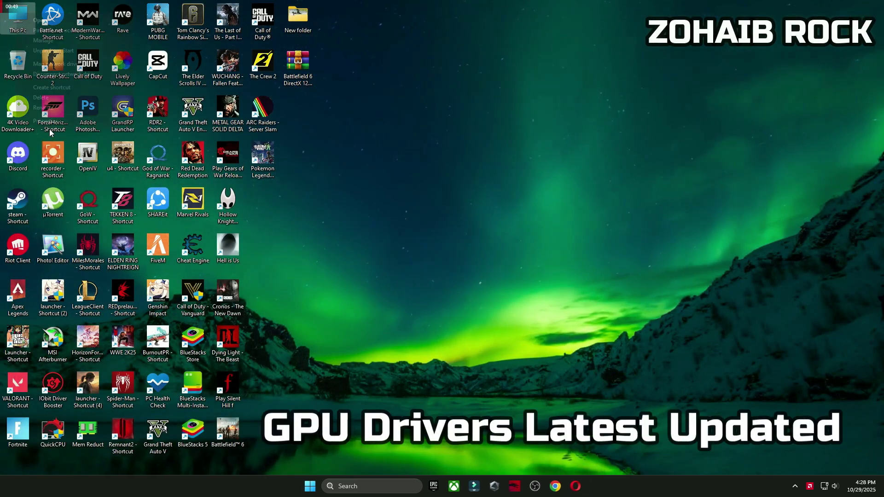
left_click(40, 41)
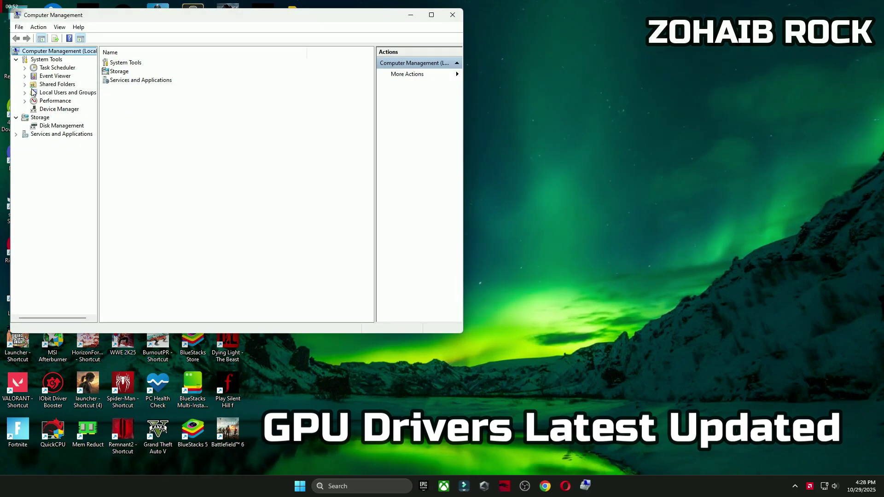
left_click(59, 110)
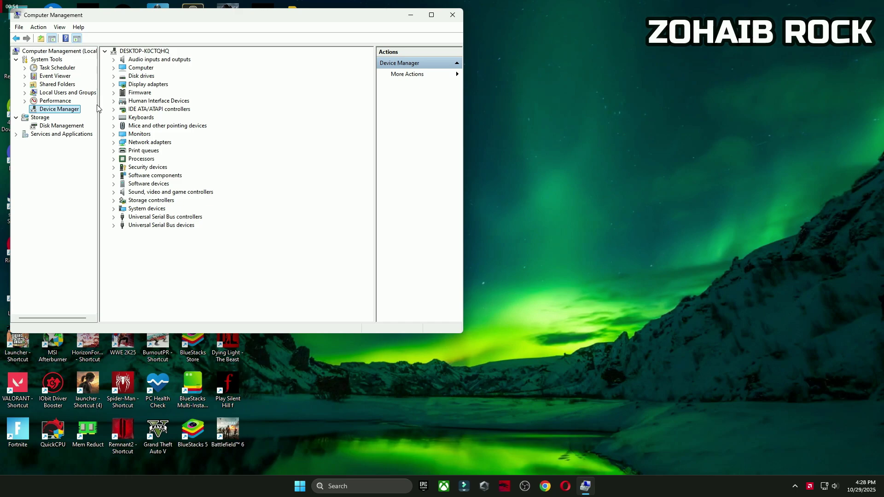
- Search automatically for a newer AMD Radeon RX 7900 XTX driver under Display adapters
left_click(142, 84)
left_click(113, 84)
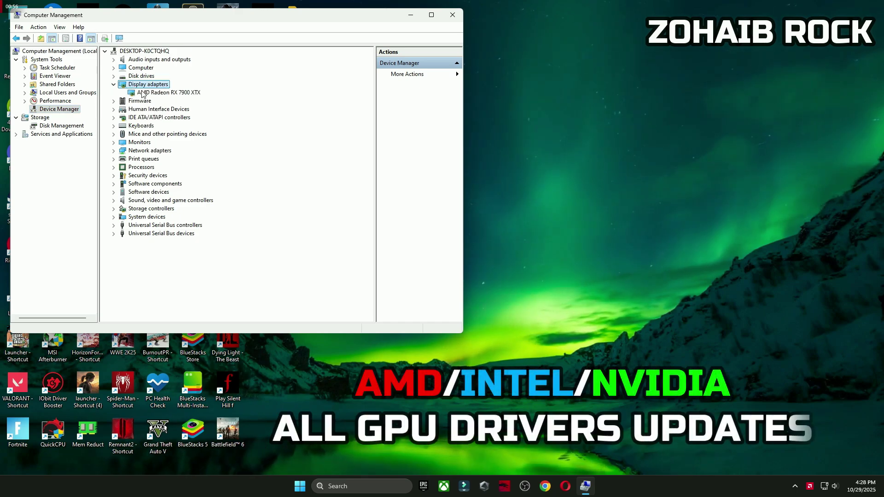
left_click(167, 93)
left_click(190, 98)
left_click(191, 163)
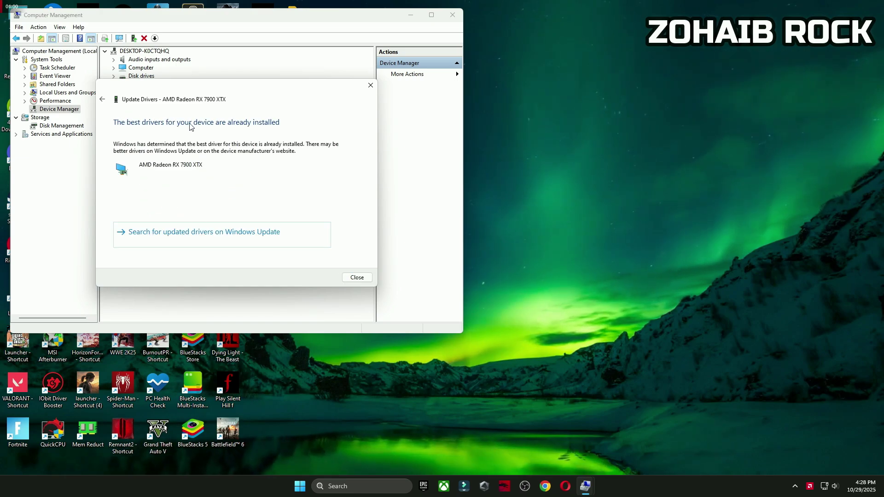
- Confirm in AMD Adrenalin that driver 25.9.1 is current, then close it and the Update Drivers wizard
right_click(545, 158)
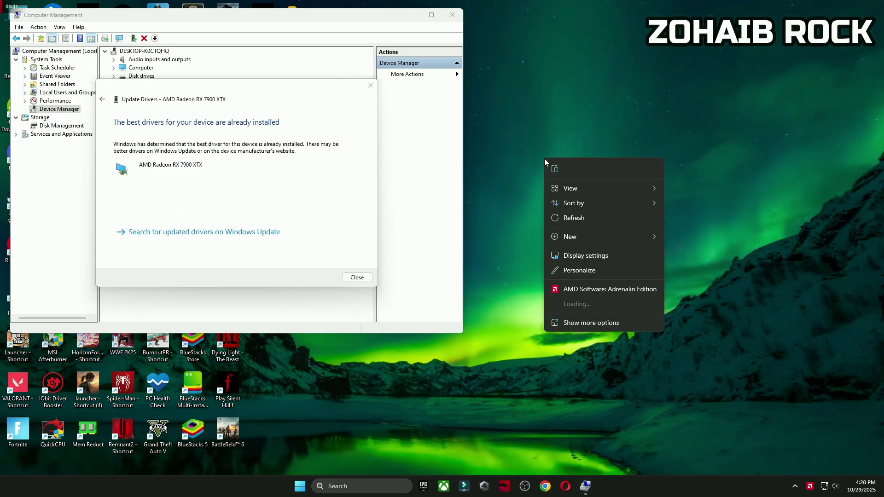
left_click(574, 285)
left_click_drag(533, 47, 594, 62)
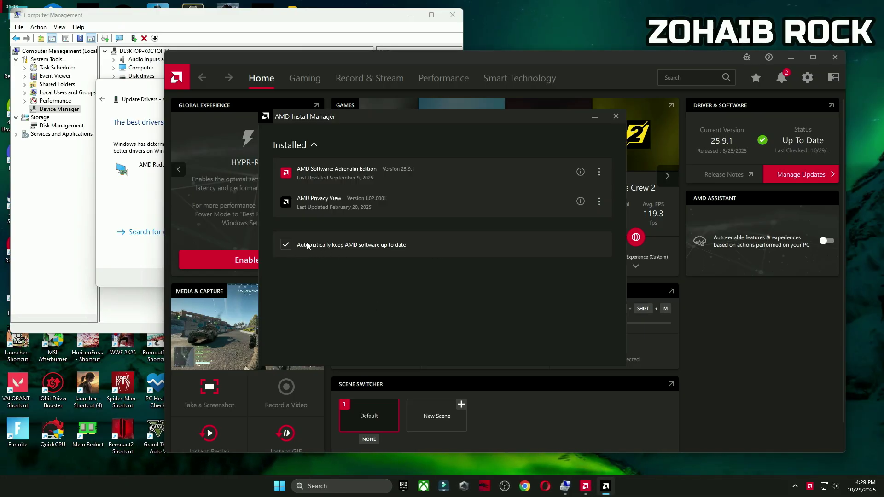
left_click(615, 116)
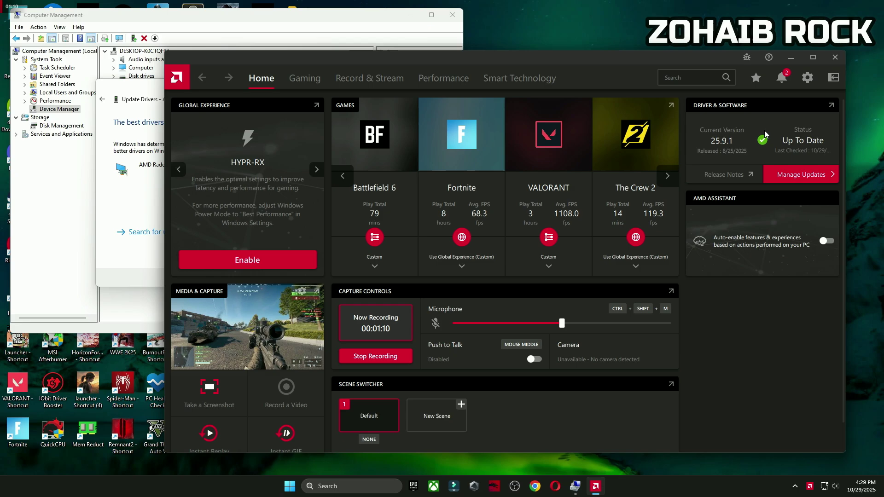
left_click(834, 59)
left_click(369, 84)
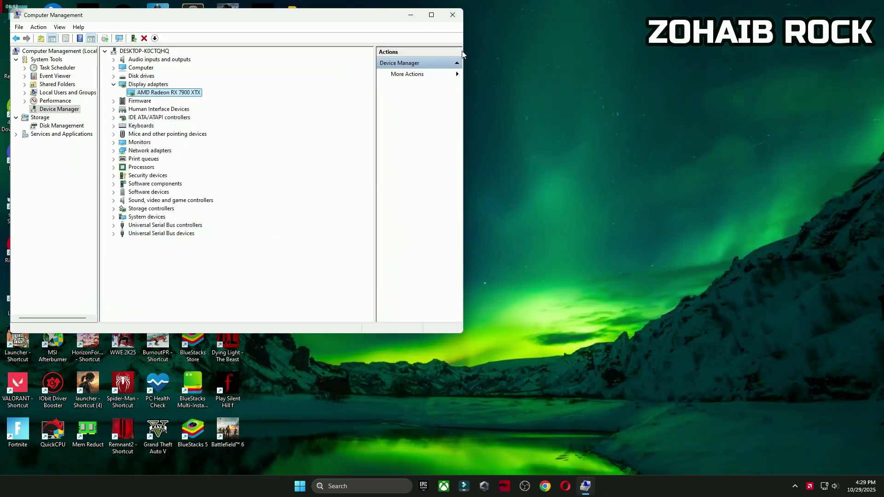
- Close Computer Management and open the %temp% folder through Run
left_click(452, 15)
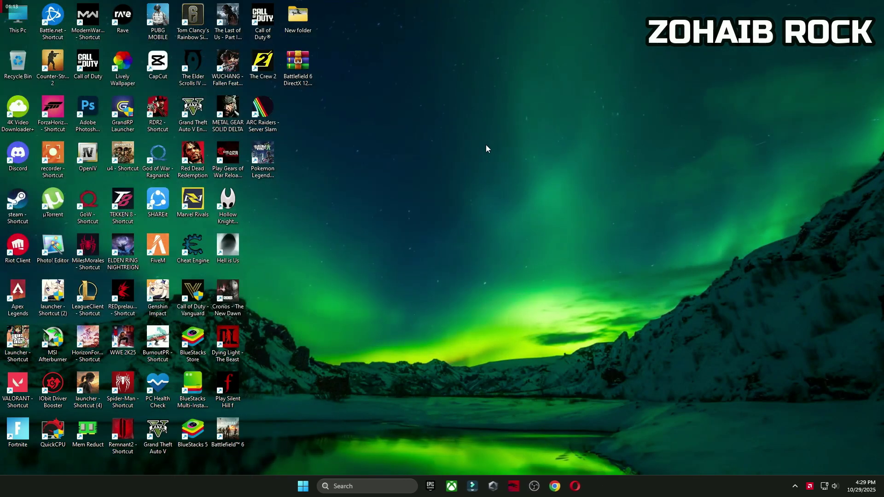
left_click(347, 487)
type("run")
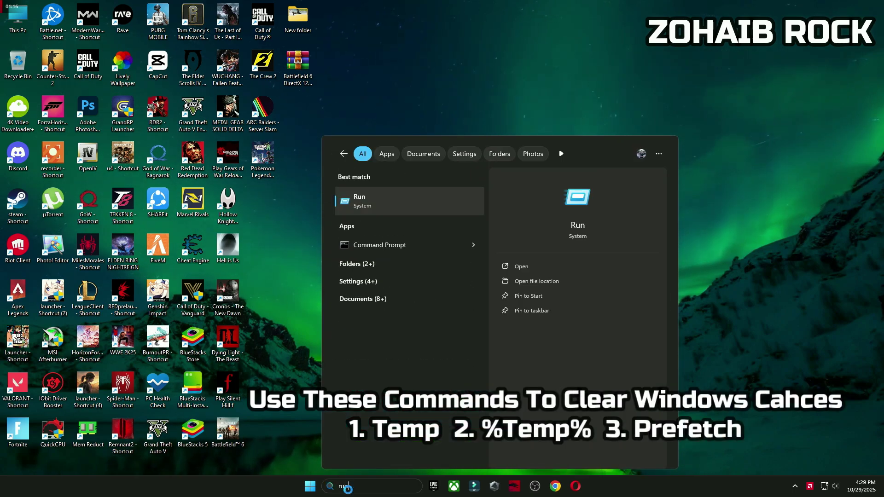
left_click(396, 200)
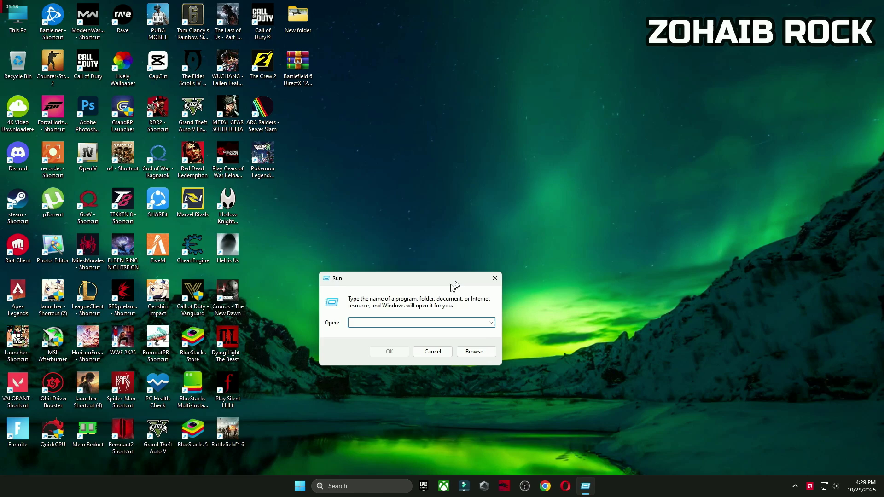
left_click_drag(454, 286, 536, 155)
type("%temp%")
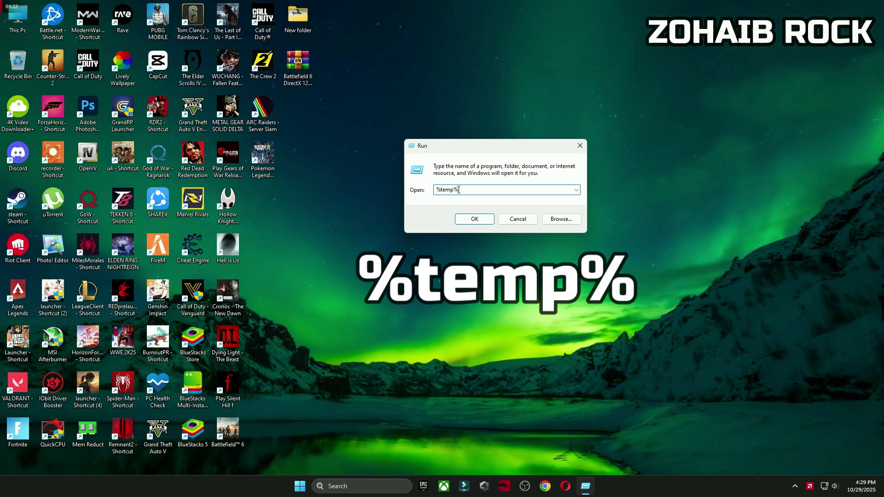
left_click(475, 218)
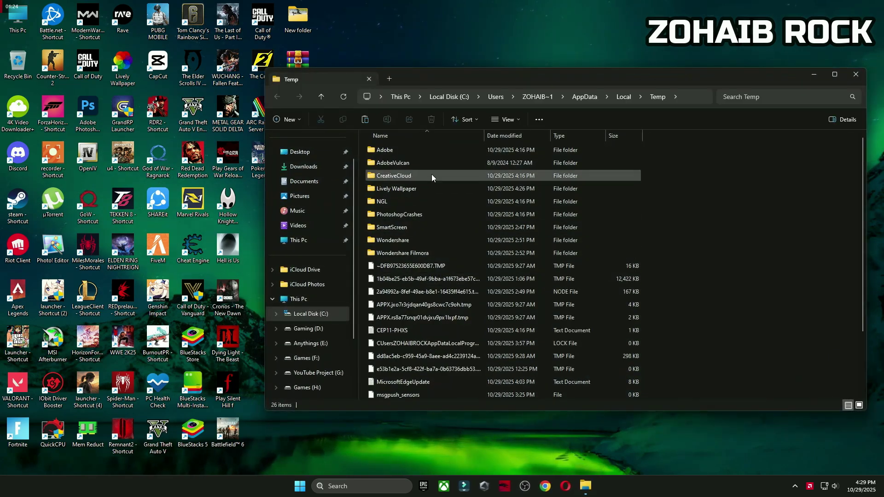
- Delete everything in Temp, skipping all in-use items, and close the folder
key("ctrl+a")
key("Delete")
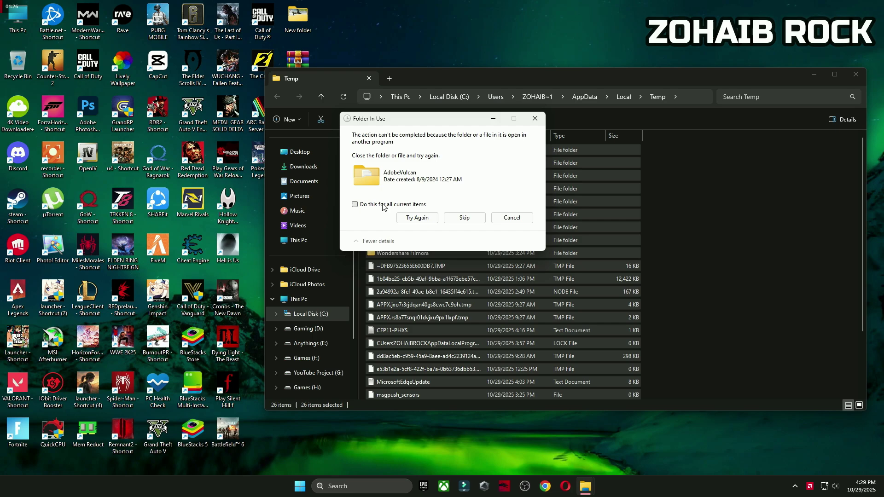
left_click(357, 203)
left_click(462, 217)
left_click(856, 74)
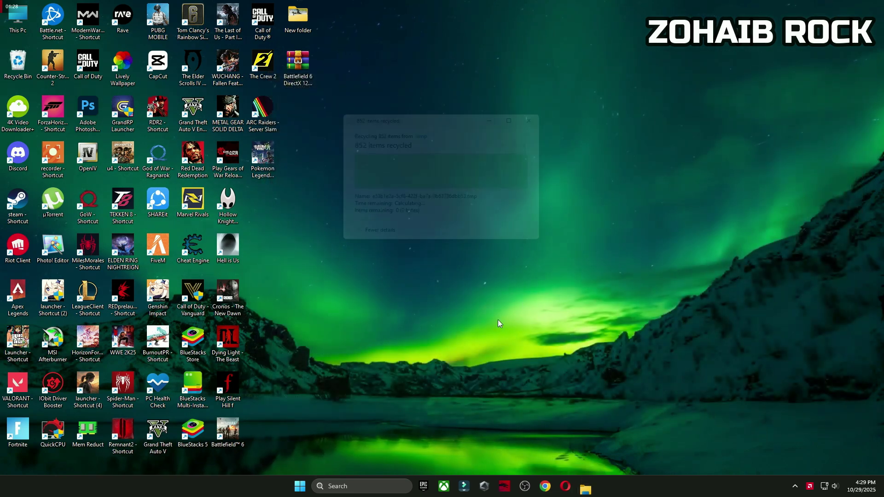
left_click(375, 486)
type("run")
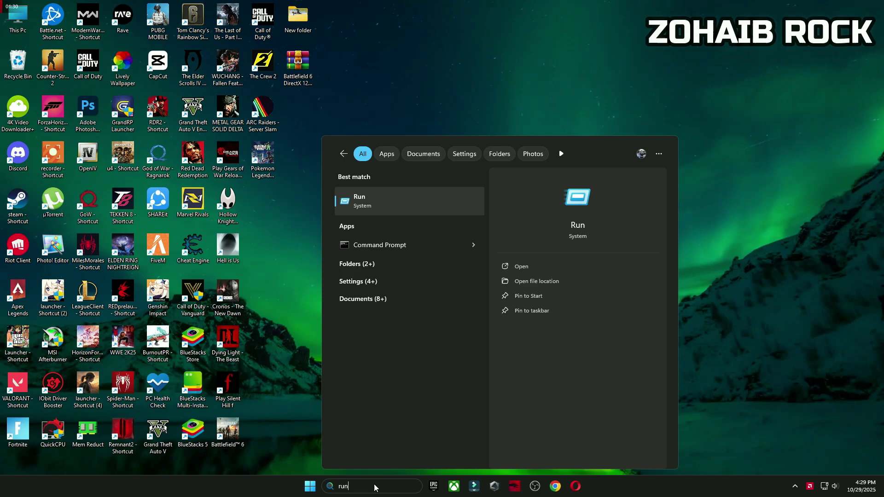
- Open the Prefetch folder through Run, granting access to it
left_click(381, 206)
left_click_drag(133, 384, 541, 143)
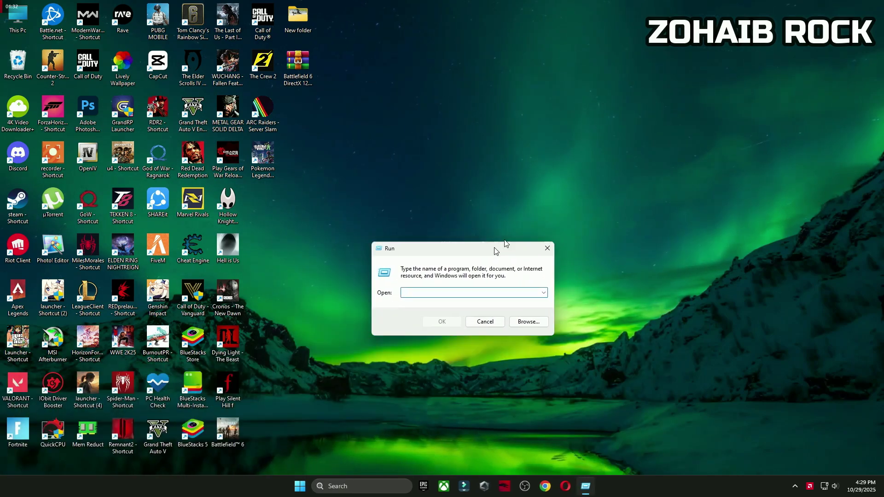
type("prefetch")
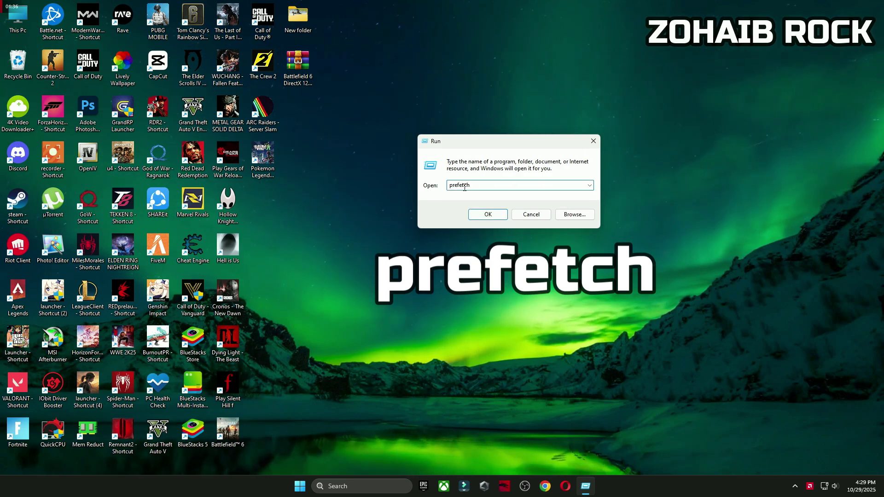
left_click(488, 215)
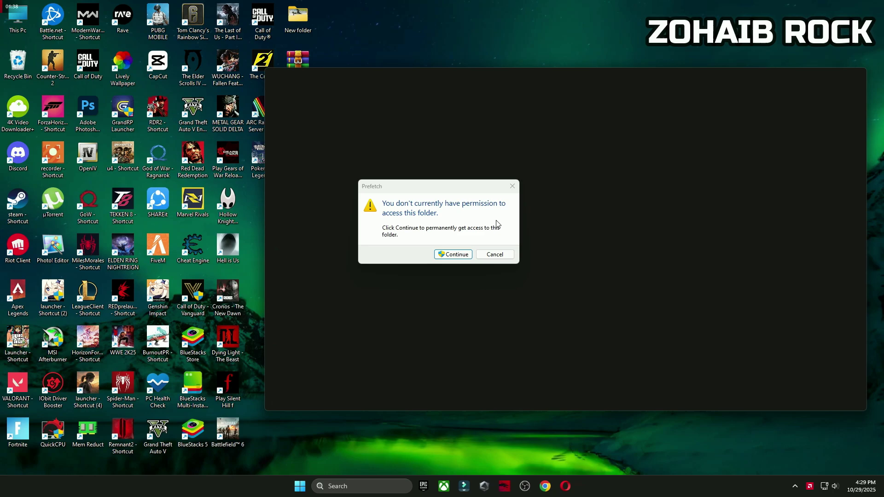
left_click(456, 253)
- Delete all Prefetch files, skipping in-use ones, and close the folder
key("ctrl+a")
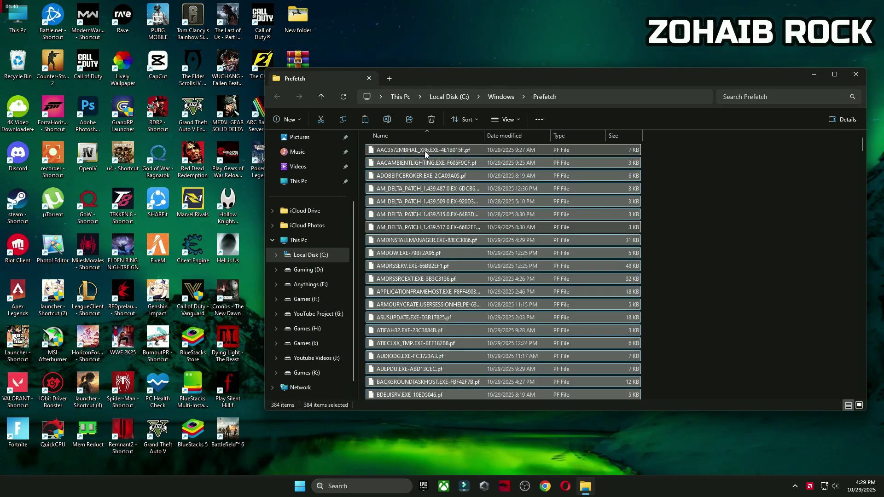
left_click(431, 120)
left_click(363, 204)
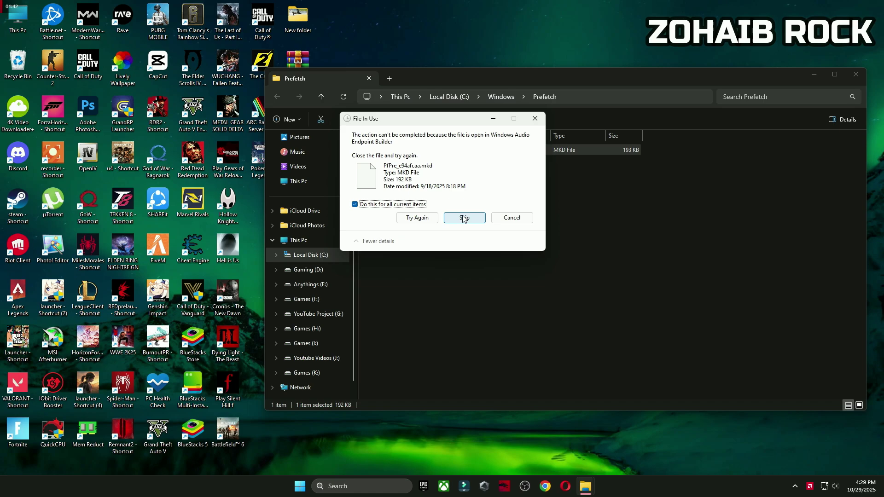
left_click(462, 218)
left_click(856, 74)
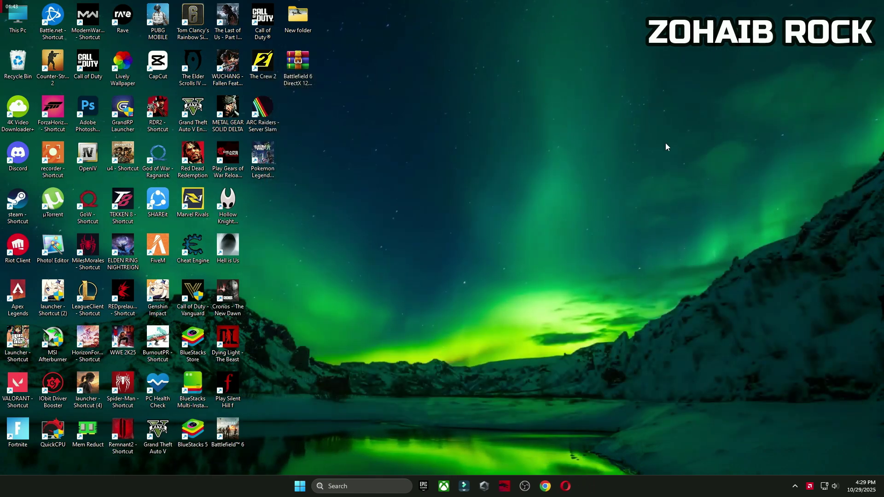
- Empty the Recycle Bin permanently
right_click(21, 73)
left_click(68, 105)
left_click(473, 247)
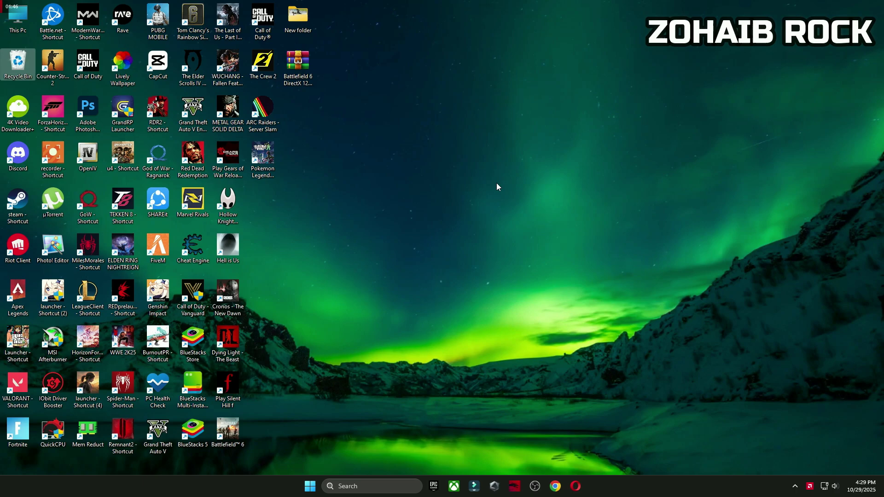
- Extract the Battlefield 6 DirectX 12 fix pack archive onto the desktop with WinRAR
left_click_drag(297, 67, 486, 132)
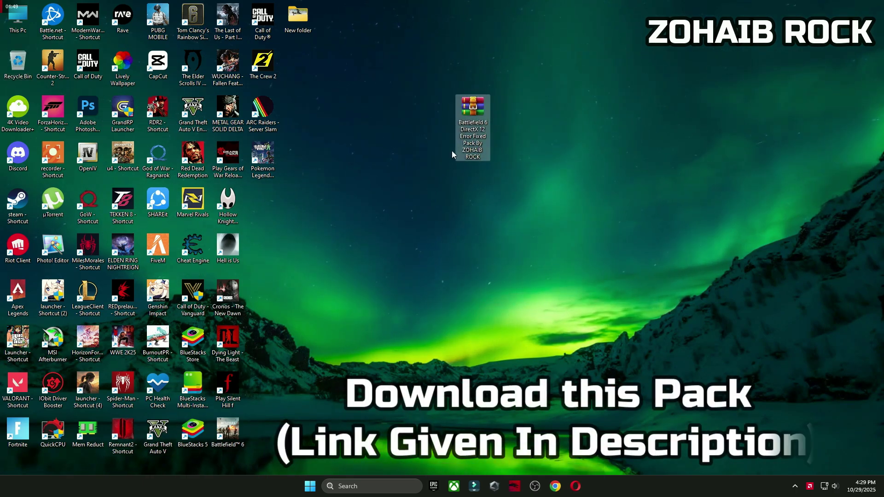
right_click(474, 119)
mouse_move(503, 301)
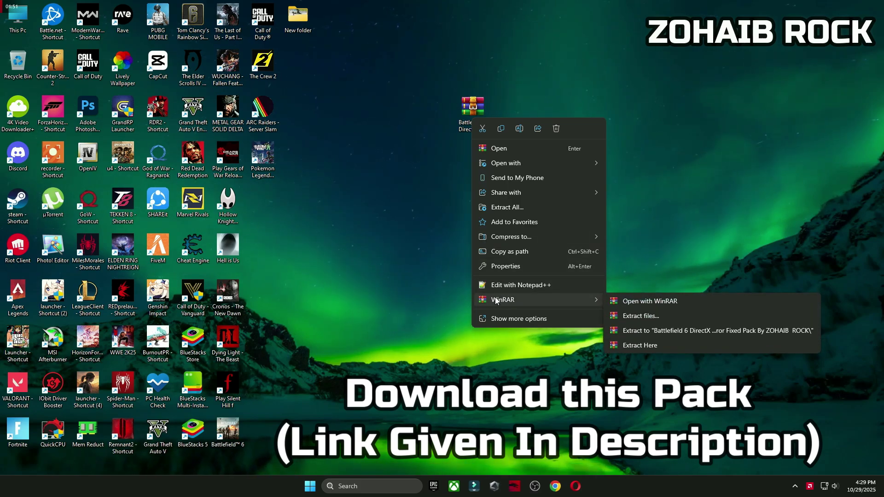
left_click(641, 341)
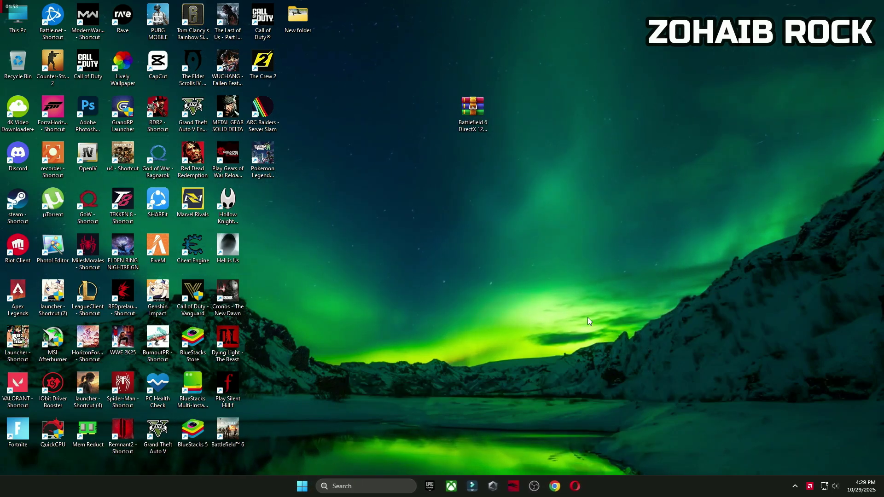
left_click_drag(514, 145, 501, 131)
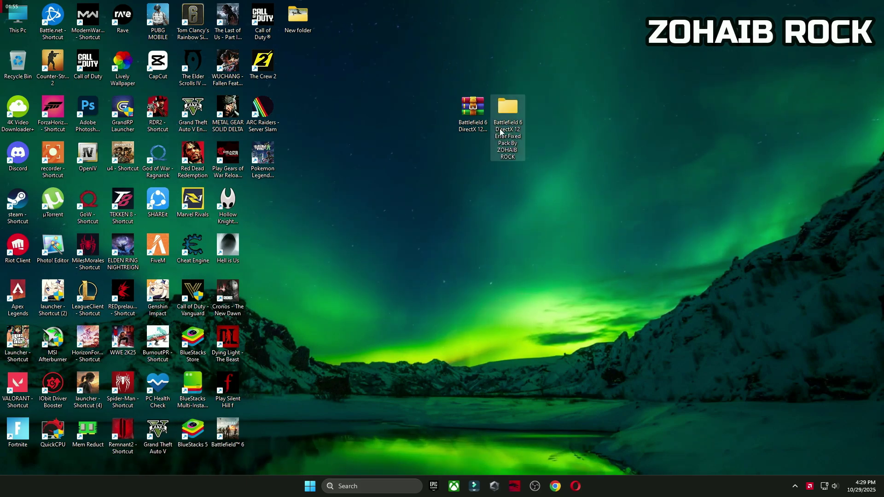
- Open the fix pack folder and the DirectX_11_Setup archive in WinRAR
double_click(507, 110)
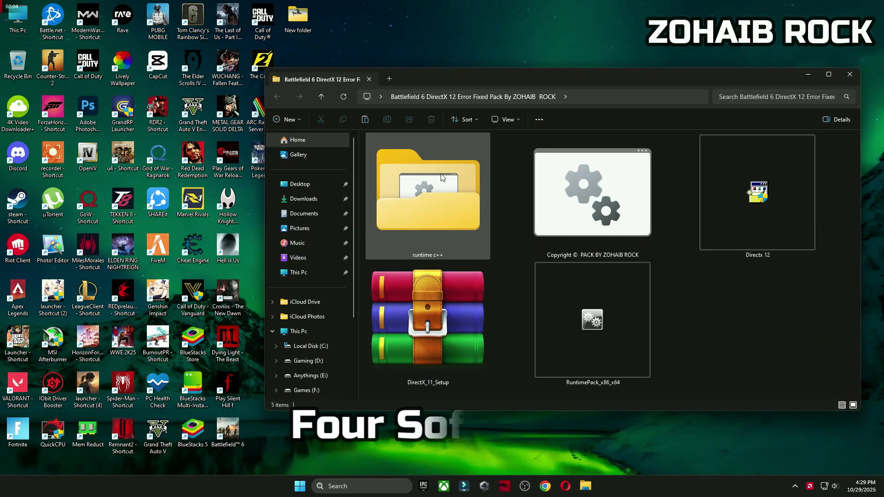
double_click(478, 327)
left_click_drag(687, 161, 689, 357)
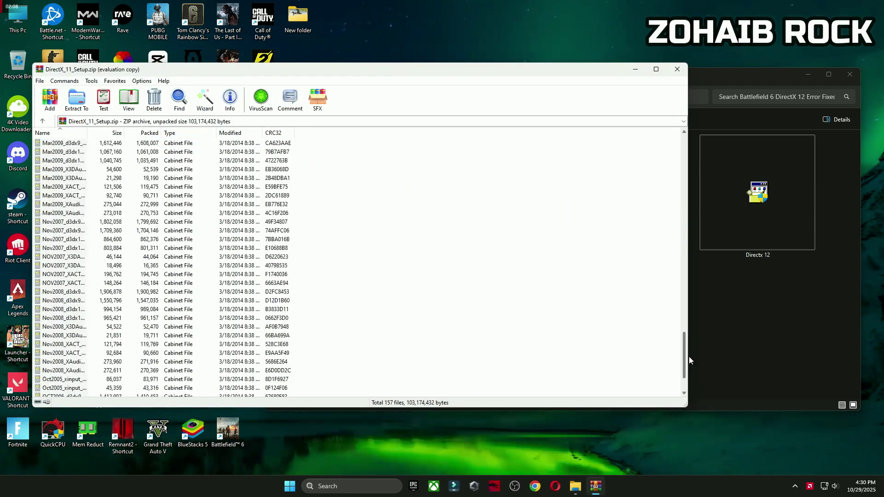
left_click(408, 242)
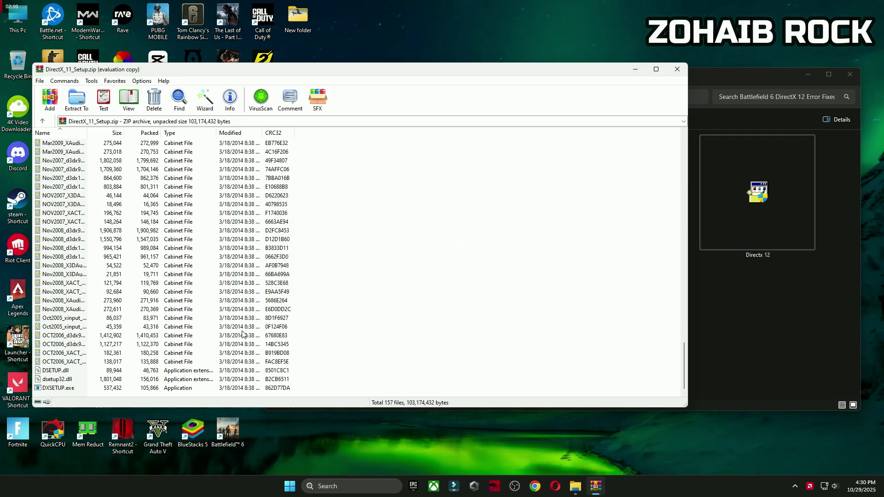
- Run DXSETUP.exe, accept the license, and finish the DirectX runtime installation
double_click(59, 389)
left_click(394, 321)
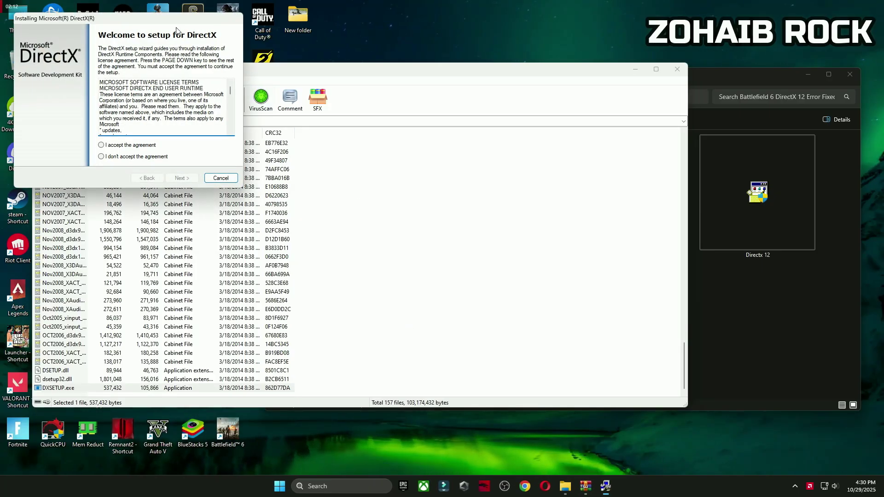
left_click_drag(177, 21, 525, 152)
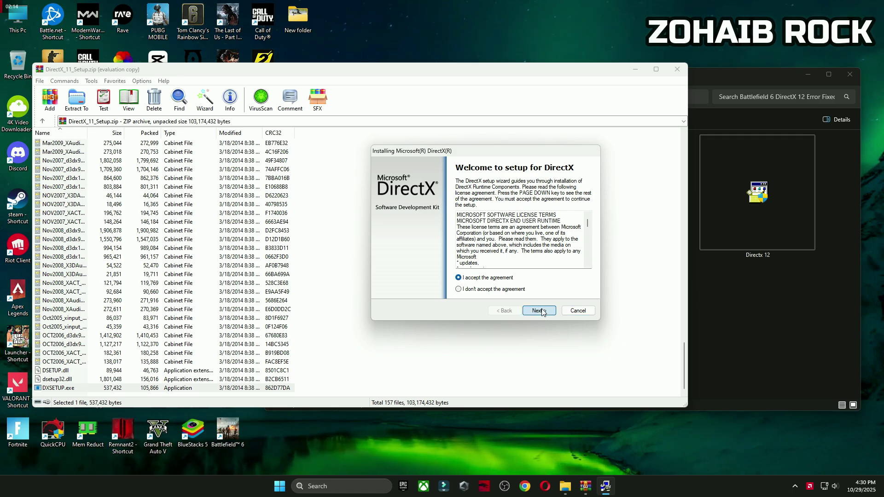
left_click(543, 312)
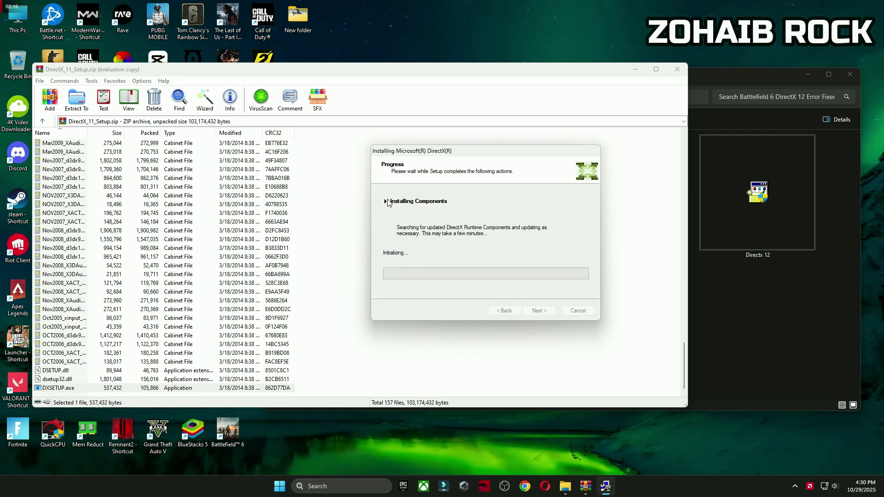
mouse_move(463, 164)
left_mouse_down()
mouse_move(444, 168)
mouse_move(461, 156)
left_mouse_up()
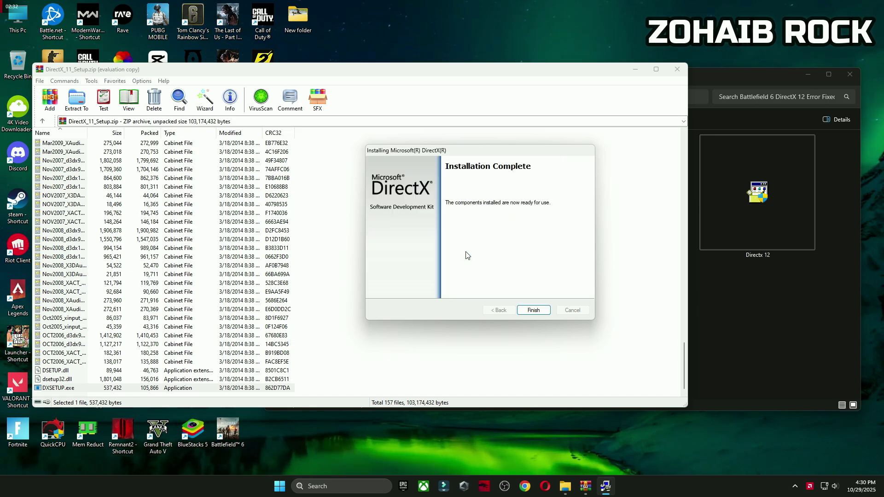
left_click(532, 312)
- Install Directx 12 without the Bing Bar, then launch RuntimePack_x86_x64 and approve it
left_click(677, 70)
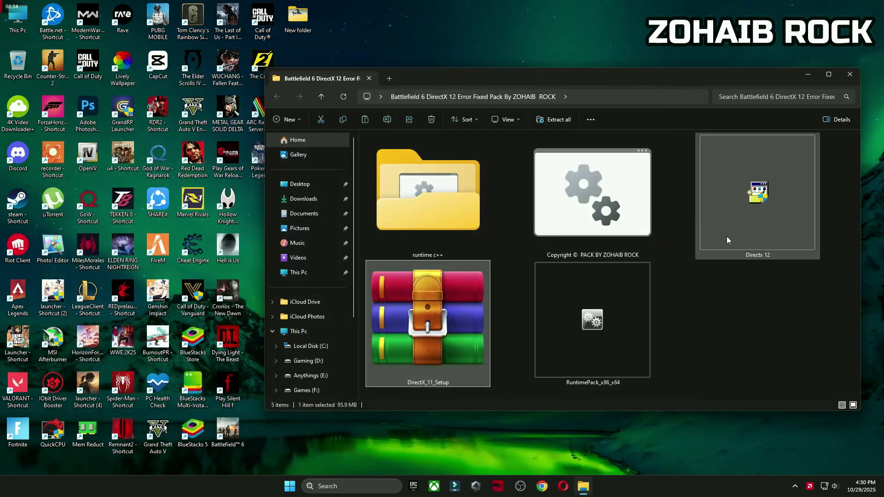
double_click(727, 236)
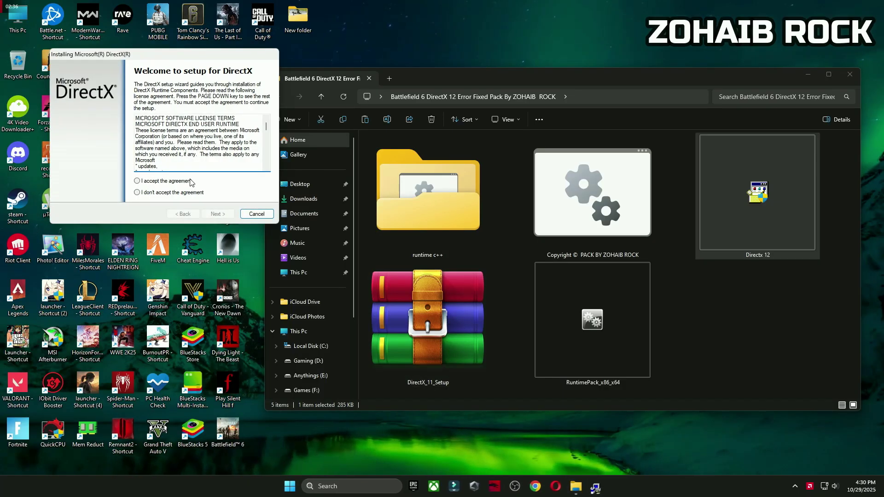
left_click(219, 215)
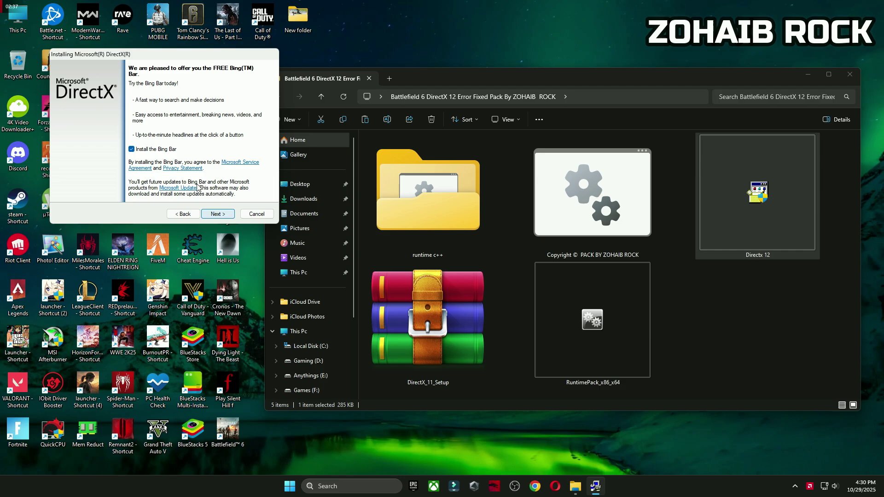
left_click(217, 215)
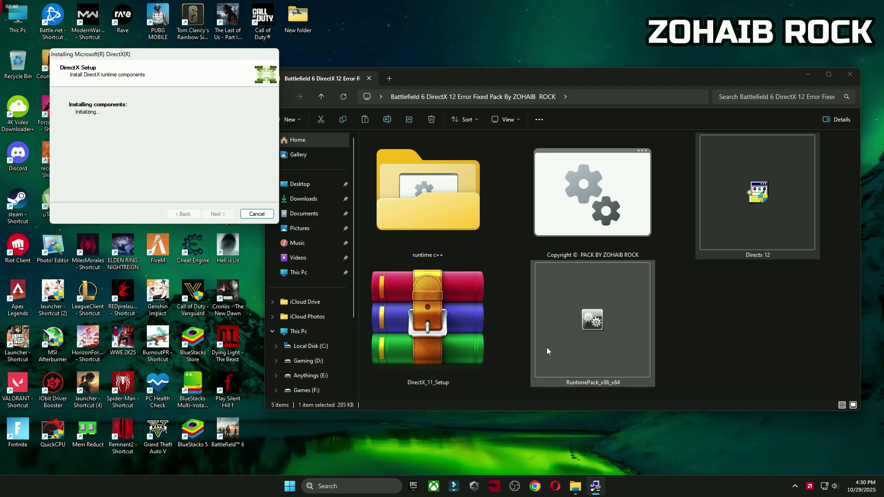
double_click(564, 346)
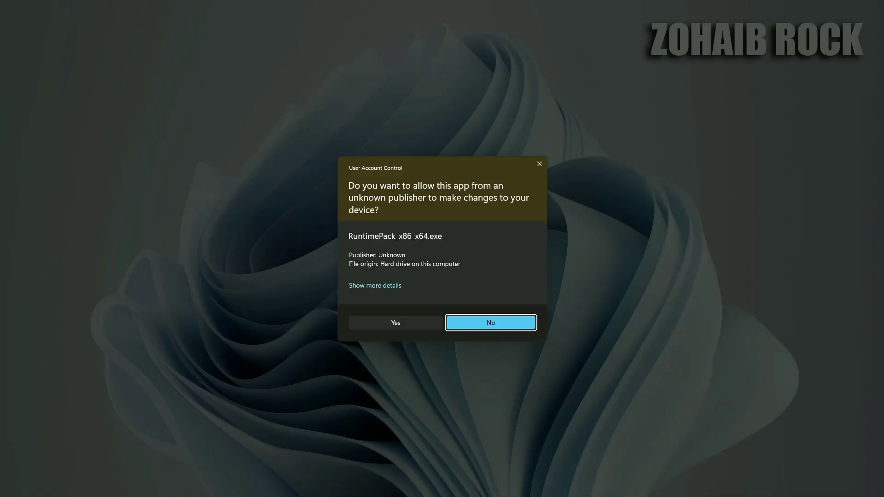
left_click(396, 322)
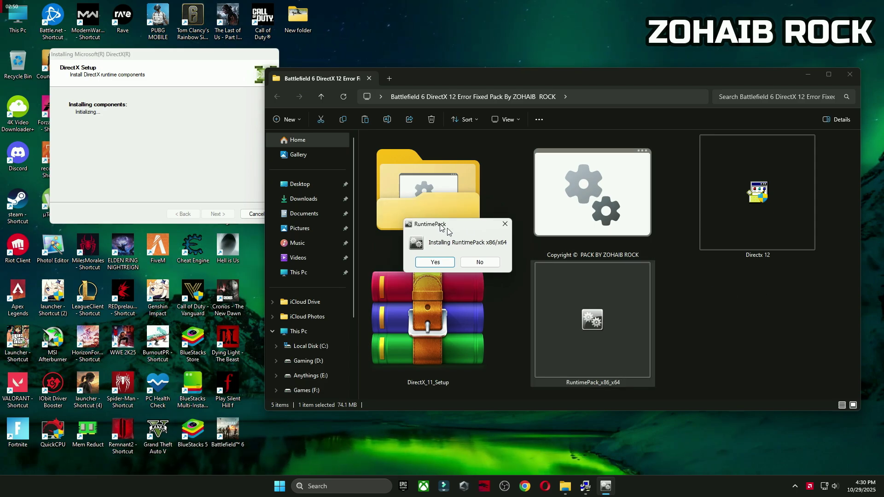
- Confirm the RuntimePack x86/x64 install, then run install_all from the runtime c++ folder as administrator
left_click(739, 338)
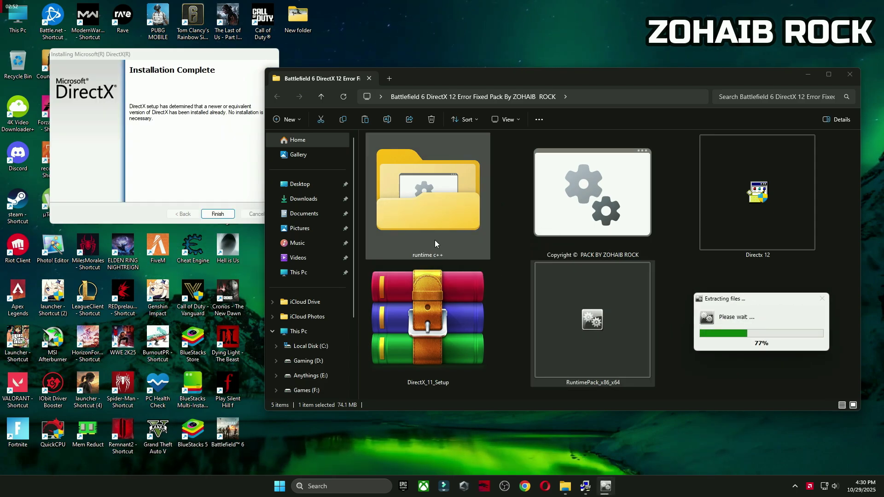
double_click(439, 213)
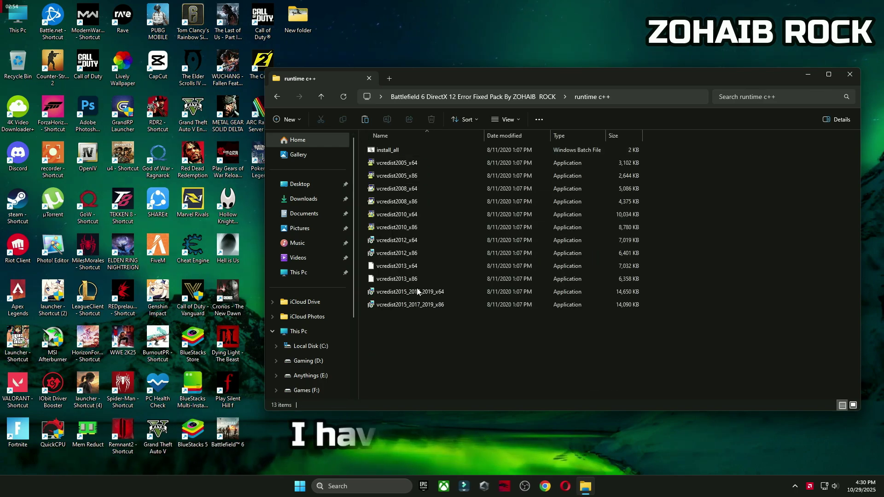
left_click(406, 152)
double_click(406, 151)
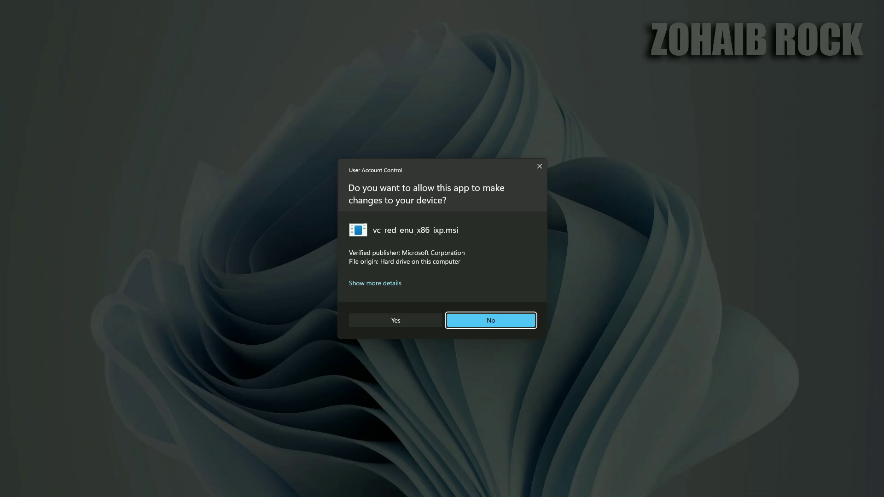
left_click(396, 320)
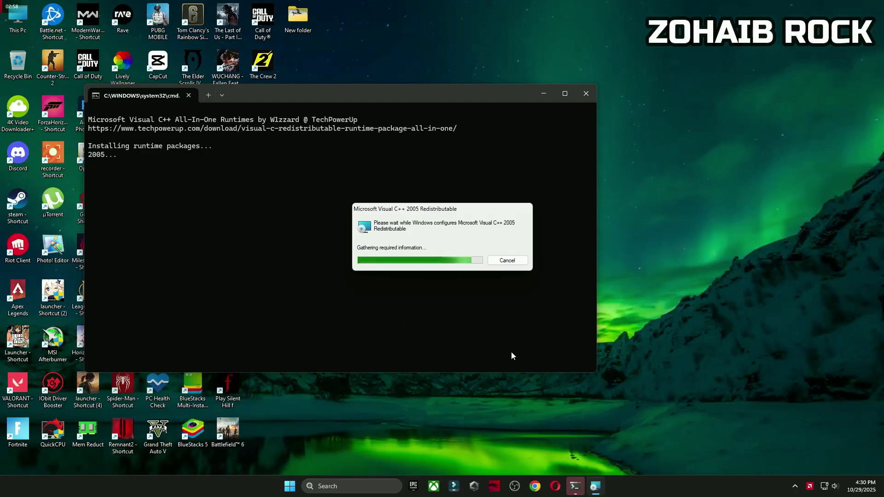